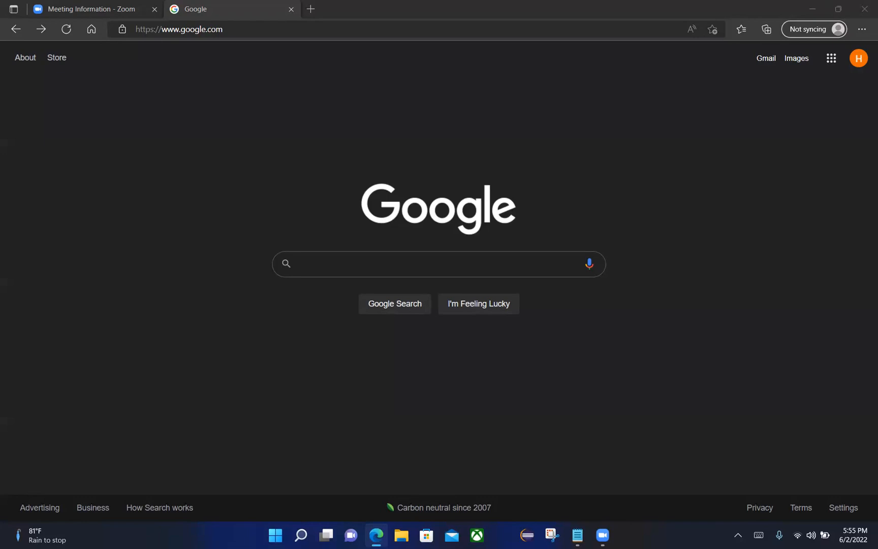
# - Search Google for "mysql download" and open the MySQL Downloads result
pyautogui.click(405, 266)
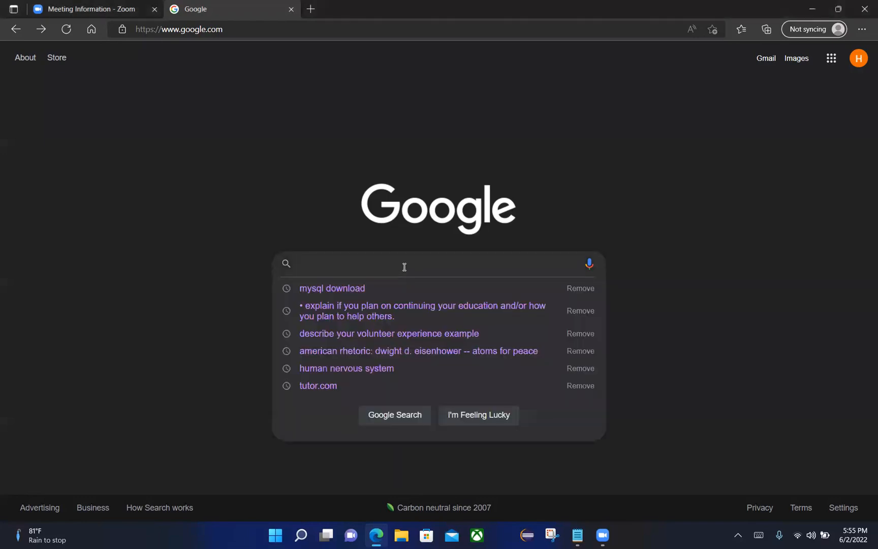
pyautogui.write('mys')
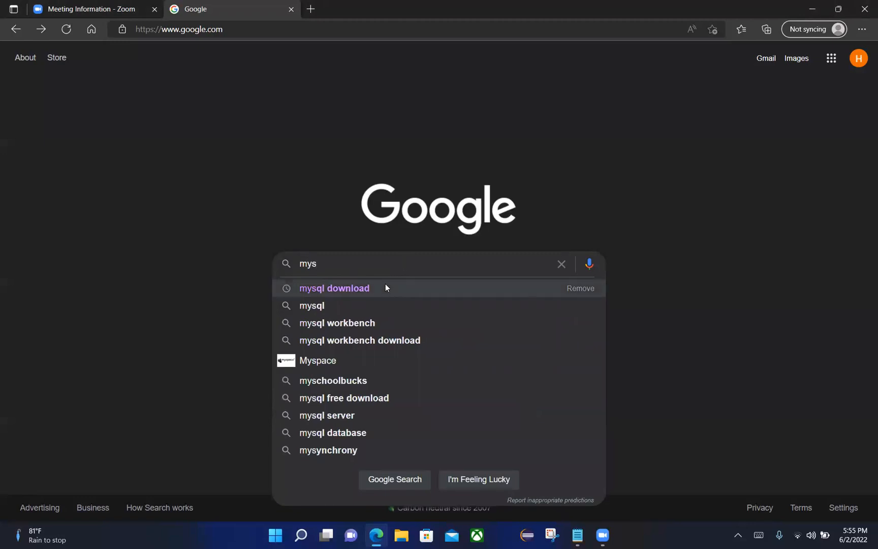
pyautogui.click(386, 287)
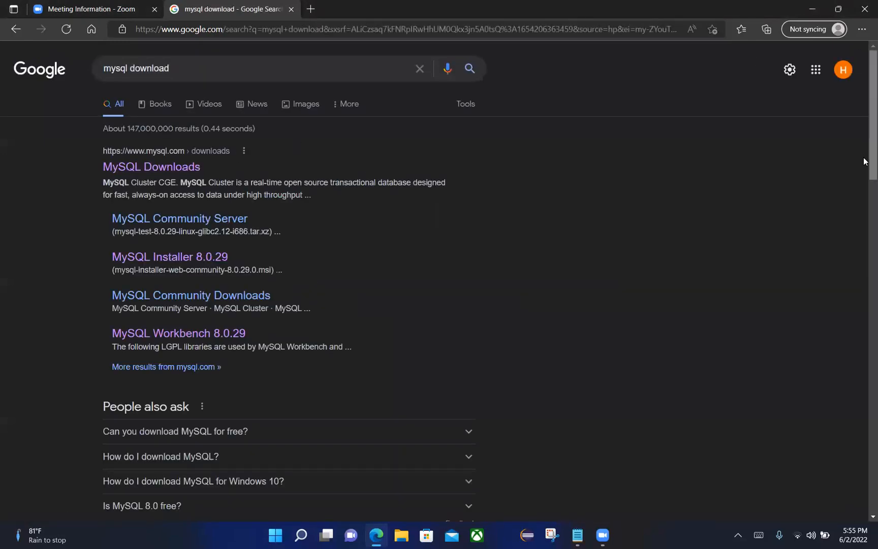
pyautogui.scroll(-1, 864, 155)
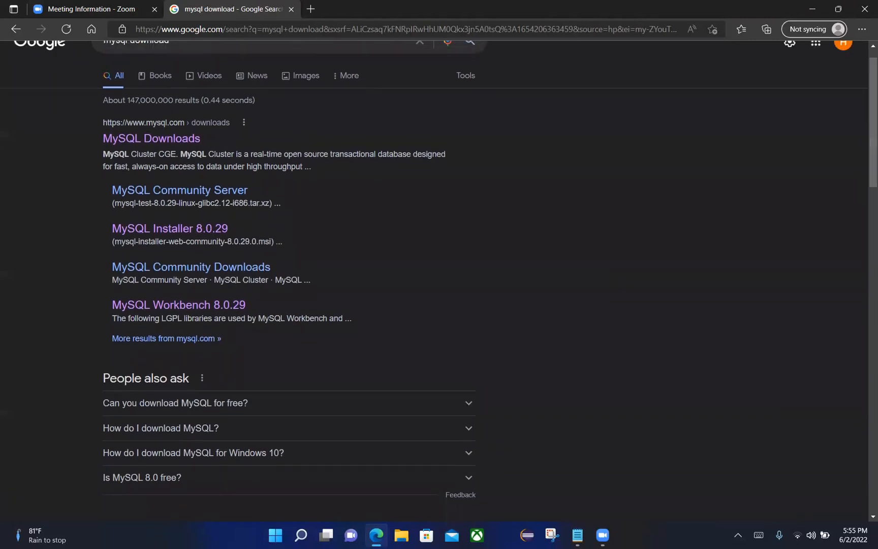
pyautogui.click(141, 142)
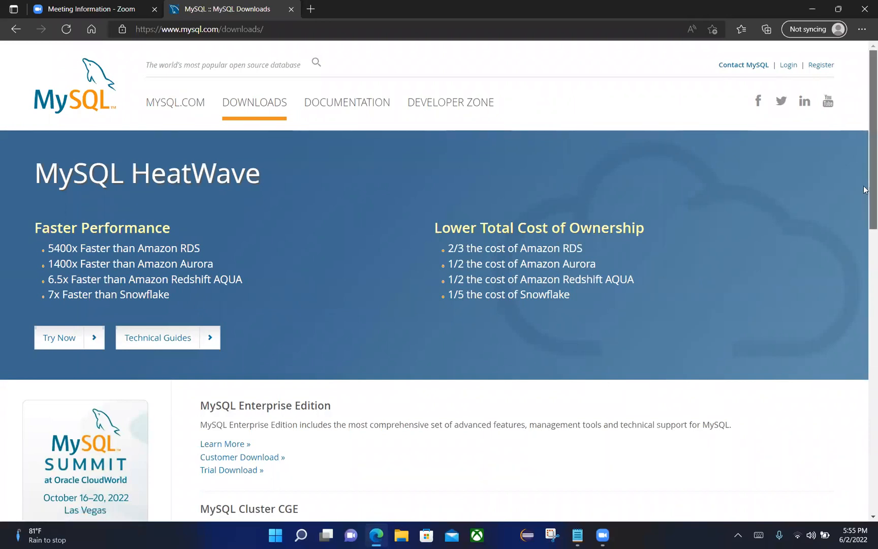
# - Open the MySQL Community (GPL) Downloads page from the MySQL downloads page
pyautogui.scroll(-1, 293, 103)
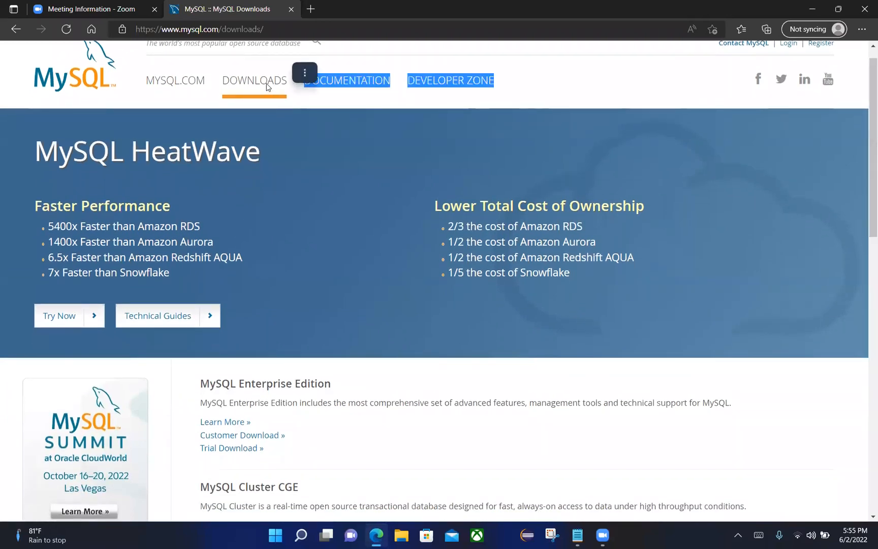
pyautogui.scroll(1, 268, 85)
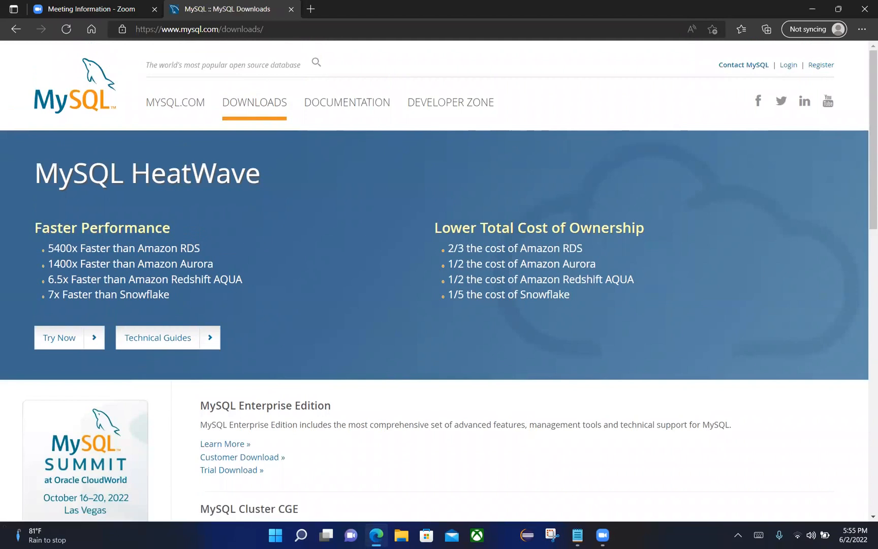
pyautogui.click(872, 232)
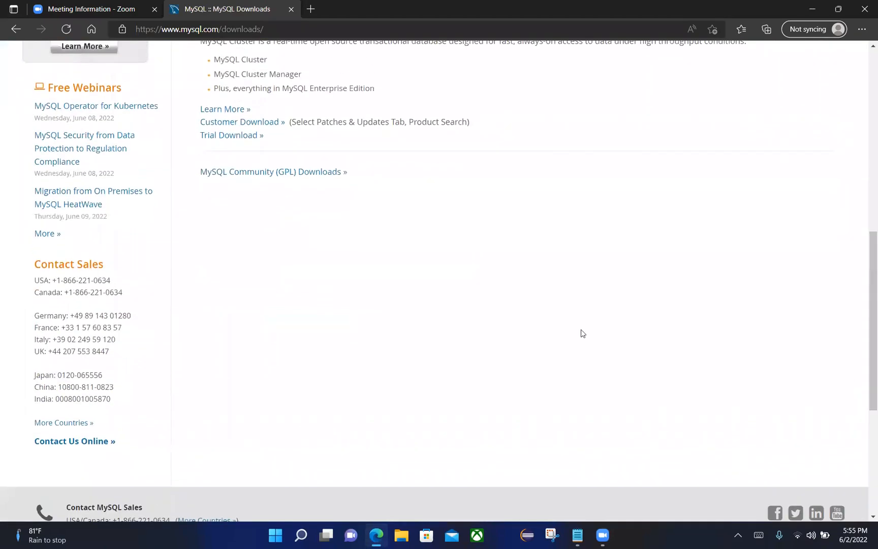
pyautogui.click(272, 176)
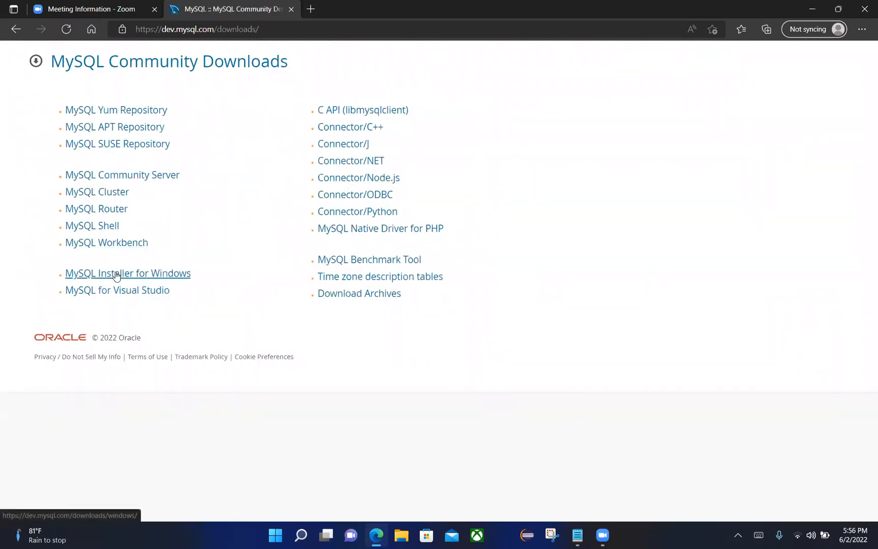
# - Open the MySQL Workbench download page and go to its recommended MySQL Installer for Windows download page
pyautogui.click(117, 274)
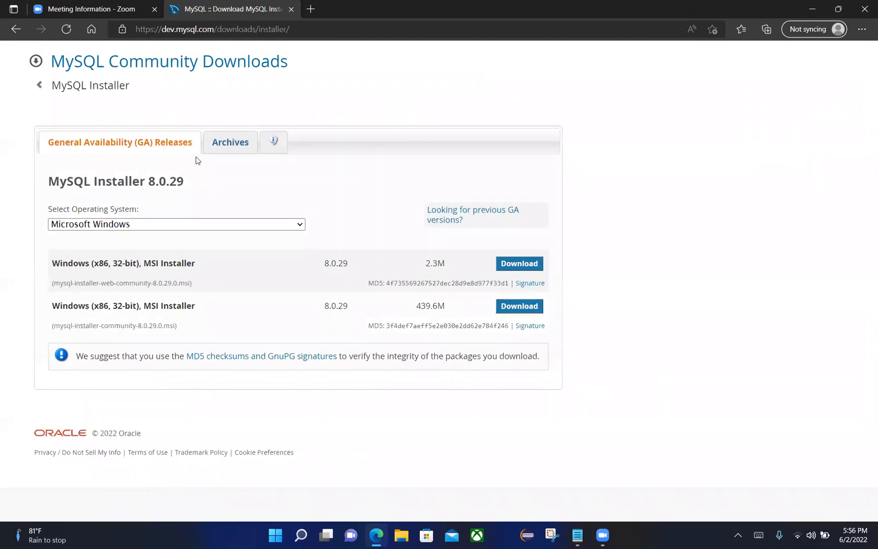
pyautogui.click(16, 29)
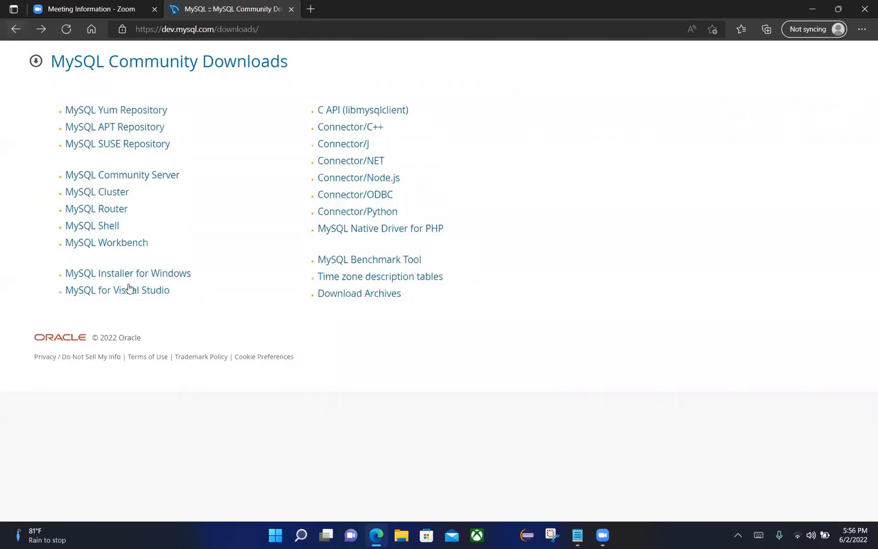
pyautogui.click(127, 244)
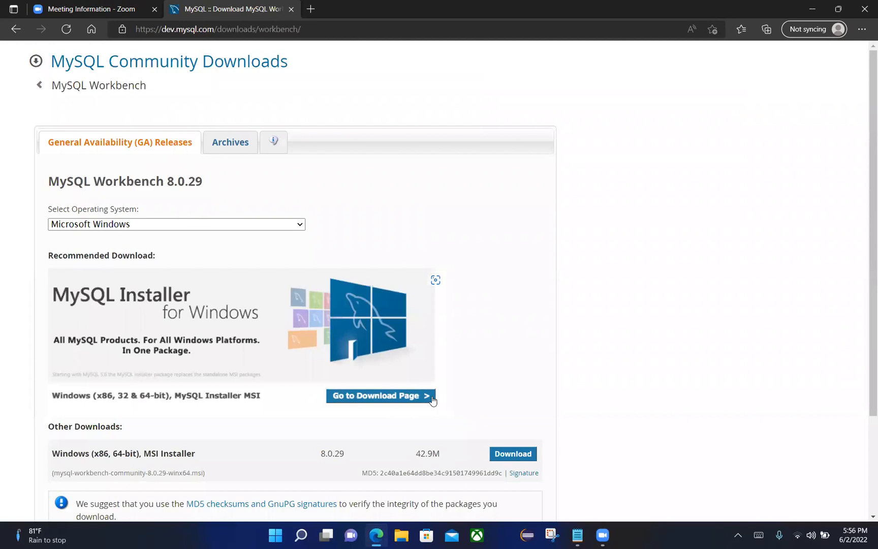
pyautogui.click(394, 401)
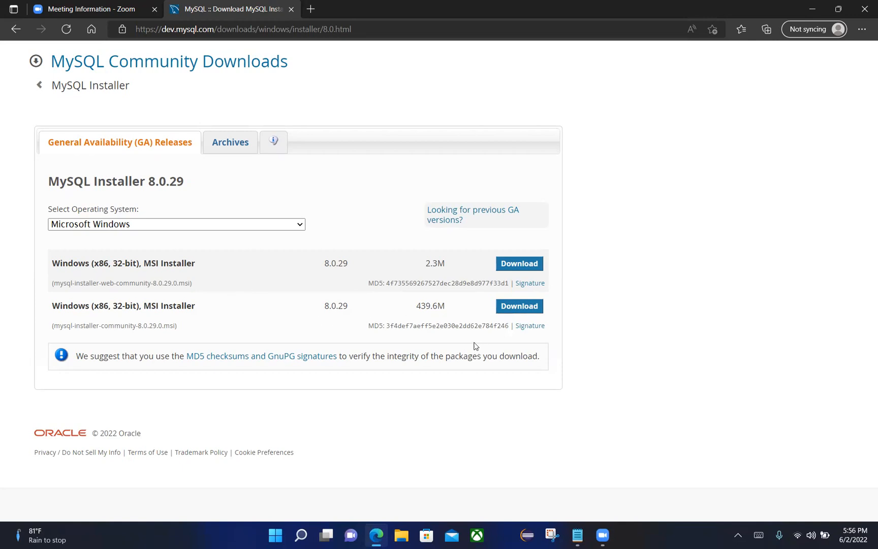
# - Download the 439.6M Windows MSI installer, mysql-installer-community-8.0.29.0.msi, without logging in, and launch the downloaded file
pyautogui.click(529, 305)
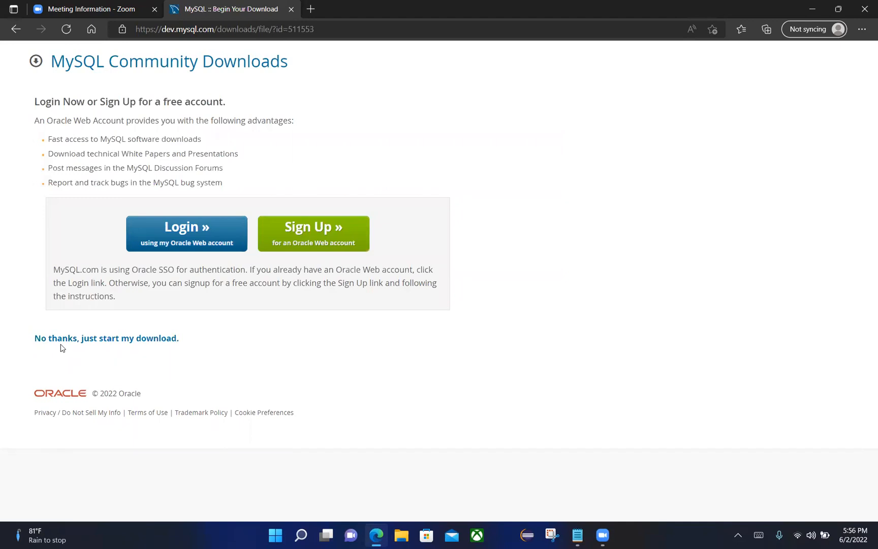
pyautogui.click(101, 342)
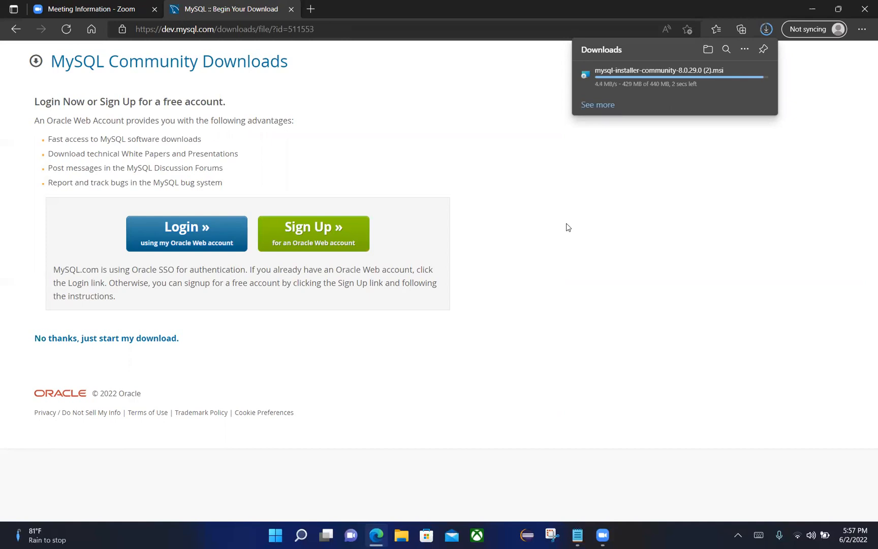
pyautogui.moveTo(603, 88)
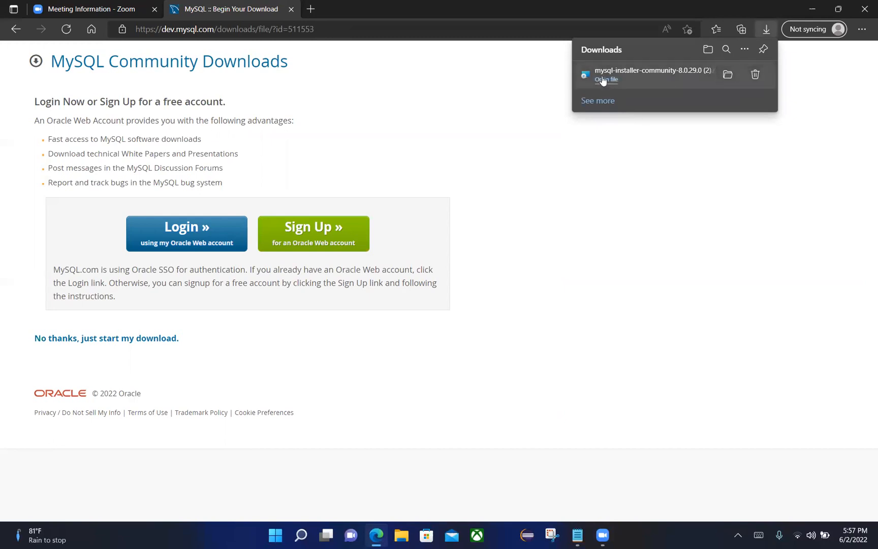
pyautogui.click(605, 80)
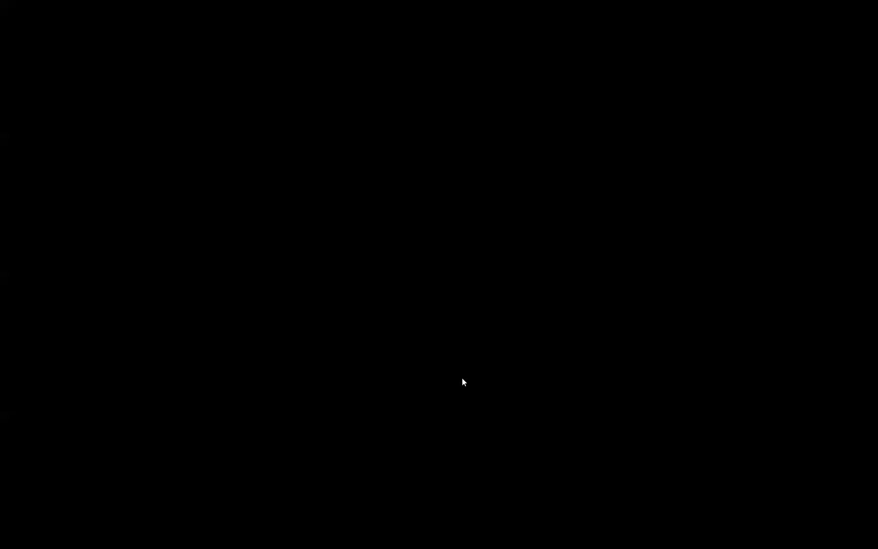
pyautogui.click(407, 358)
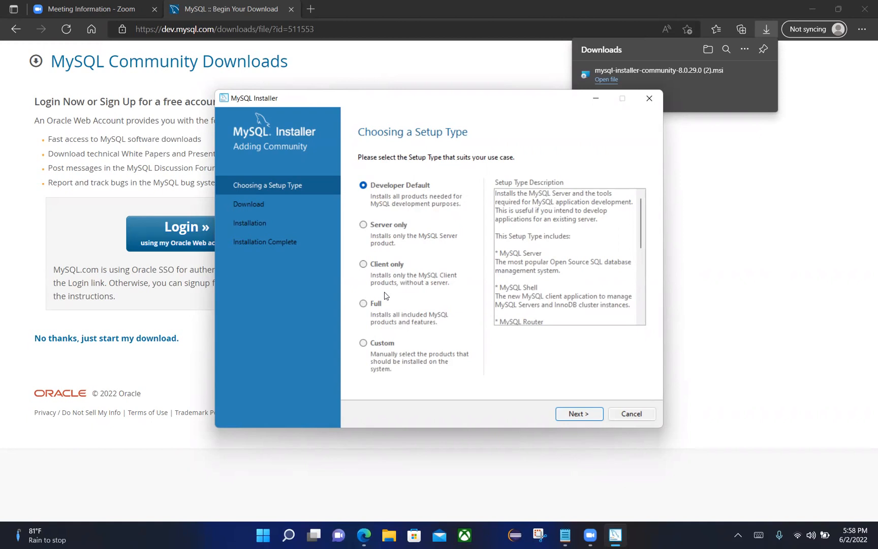
# - Choose the Developer Default setup type and continue past the path conflicts, keeping the existing install and data directories
pyautogui.click(364, 304)
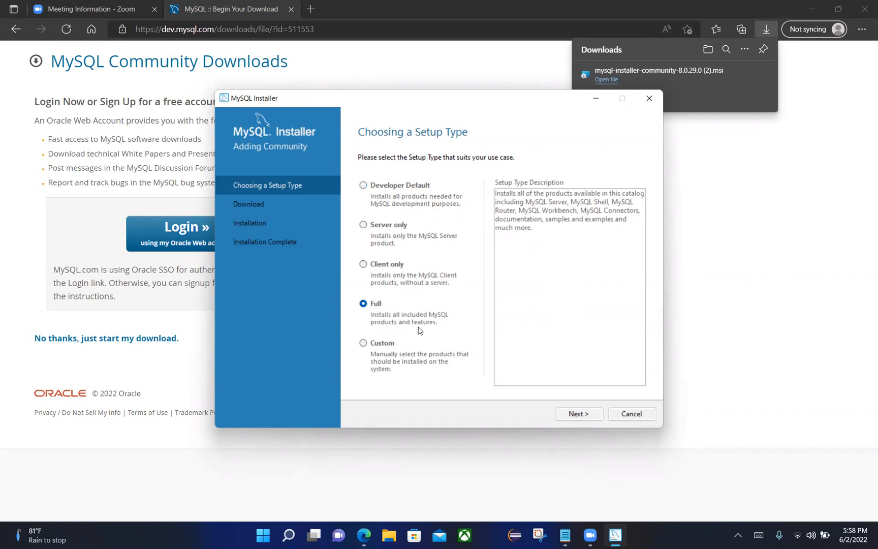
pyautogui.click(385, 186)
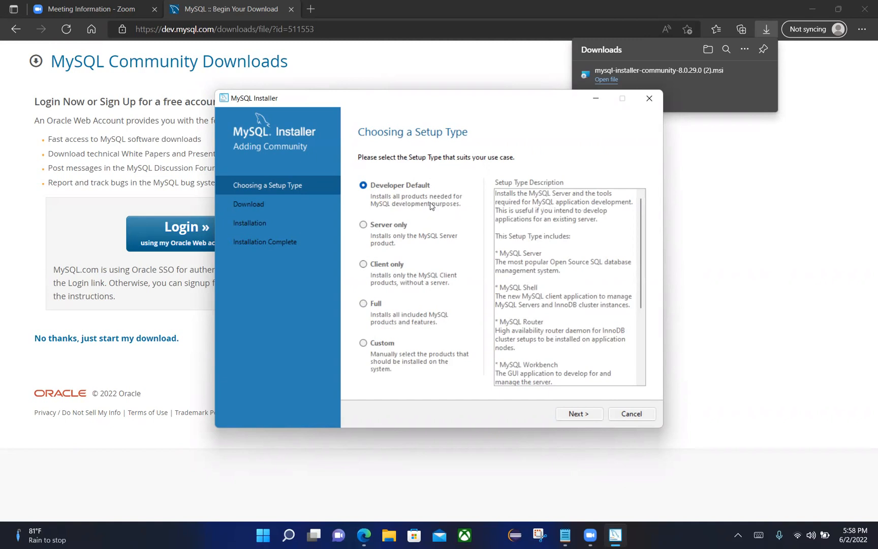
pyautogui.moveTo(640, 230); pyautogui.dragTo(641, 304)
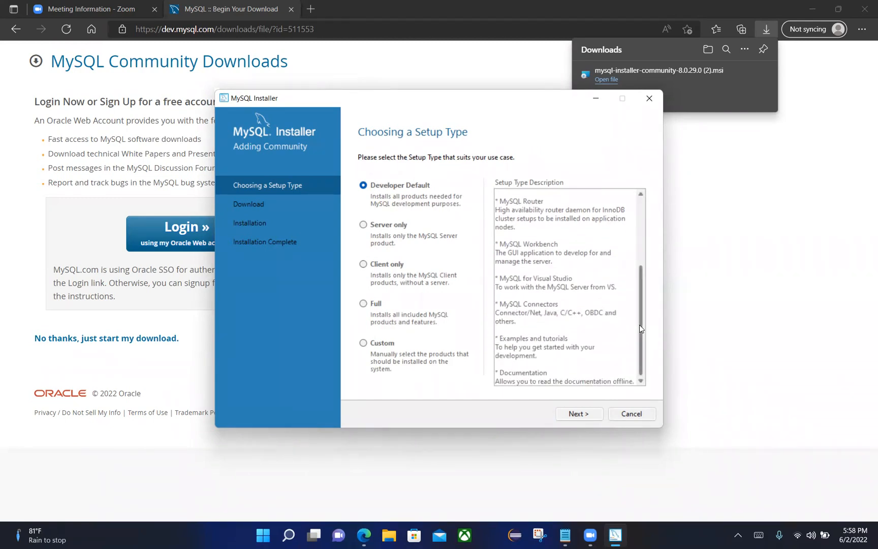
pyautogui.moveTo(640, 325); pyautogui.dragTo(633, 271)
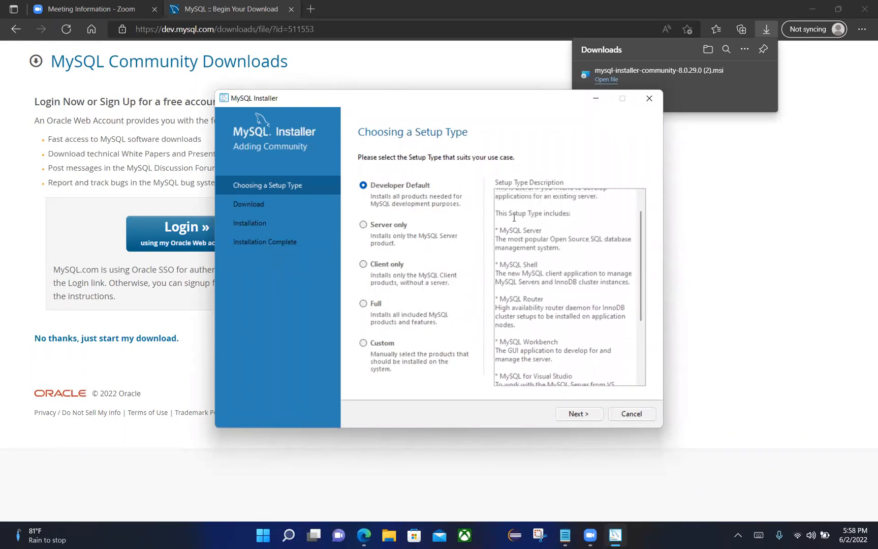
pyautogui.click(579, 414)
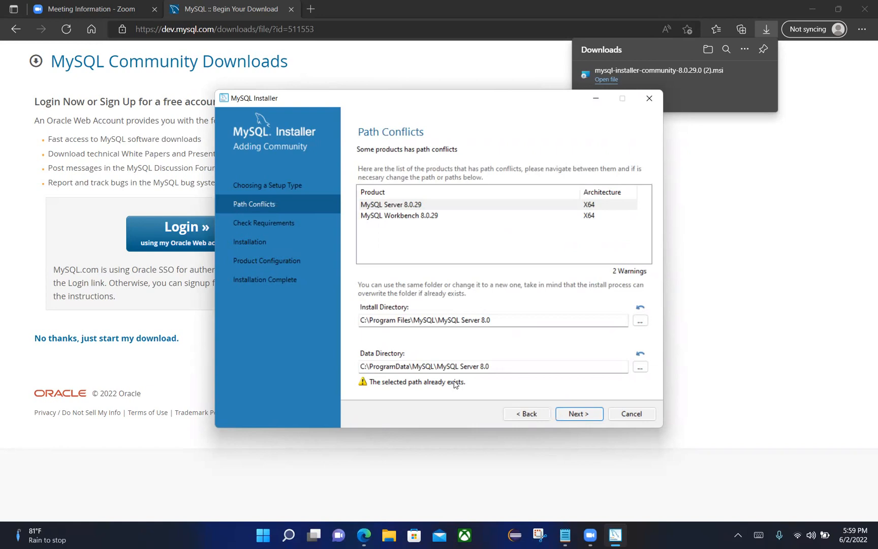
pyautogui.click(577, 414)
pyautogui.click(524, 322)
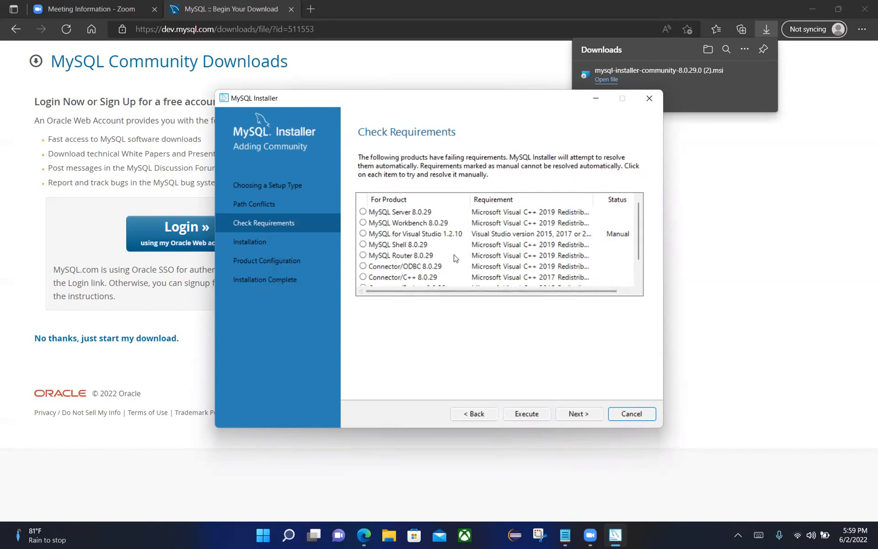
# - Examine the failing requirement details for MySQL Server, MySQL Workbench and MySQL for Visual Studio
pyautogui.click(398, 216)
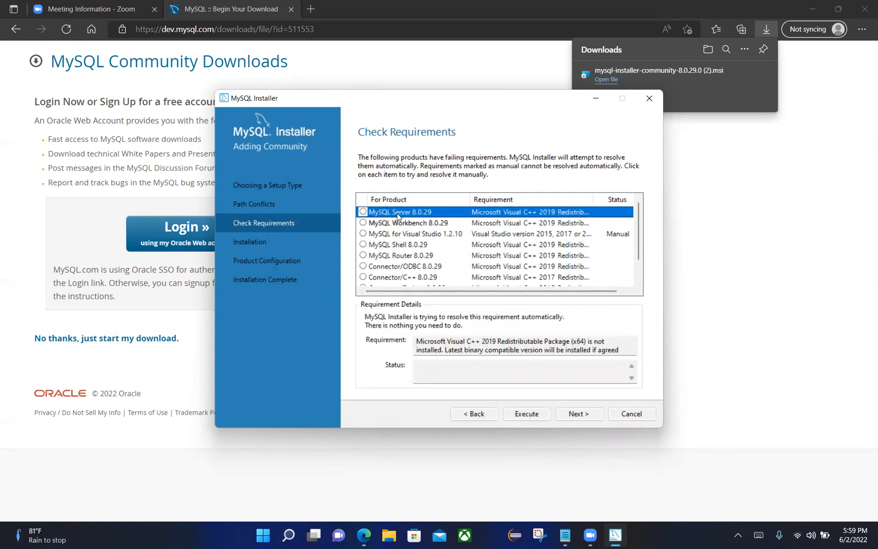
pyautogui.press('Down')
pyautogui.press('Down')
pyautogui.press('Down')
pyautogui.press('Down')
pyautogui.press('Down')
pyautogui.press('Down')
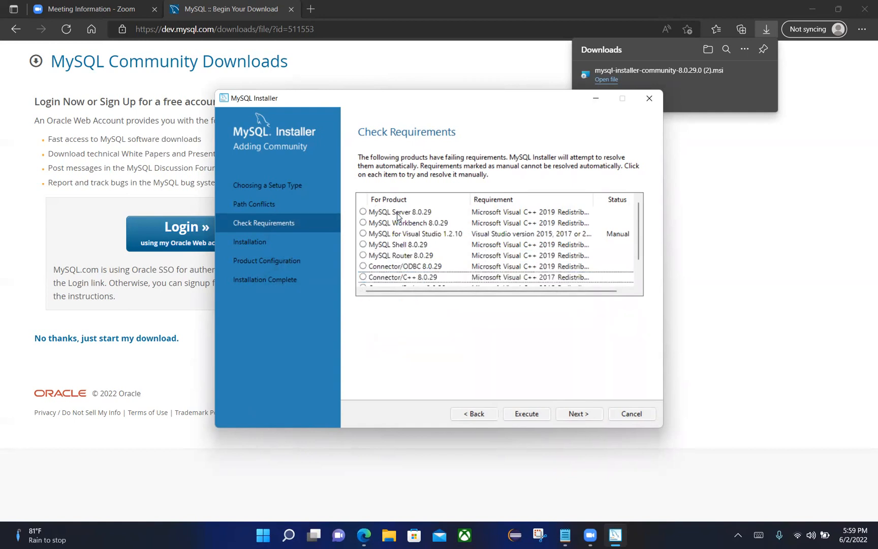
pyautogui.click(542, 226)
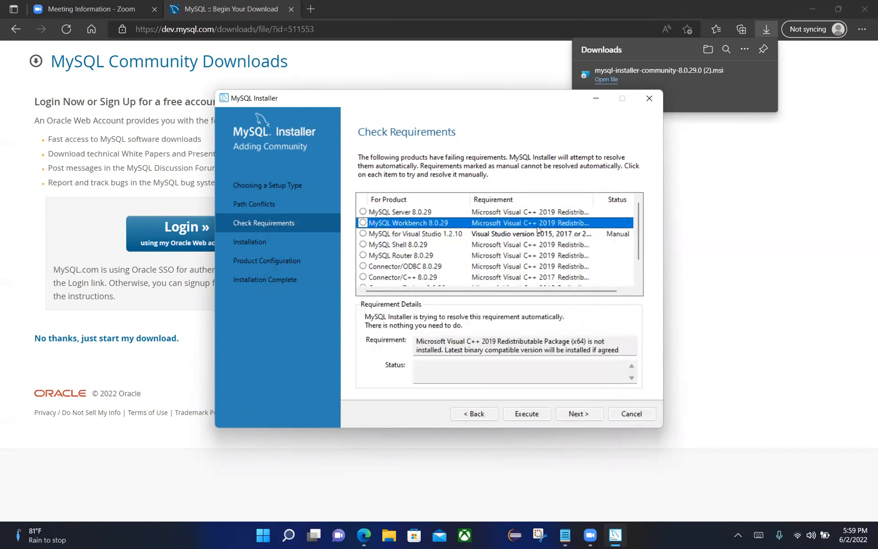
pyautogui.click(501, 235)
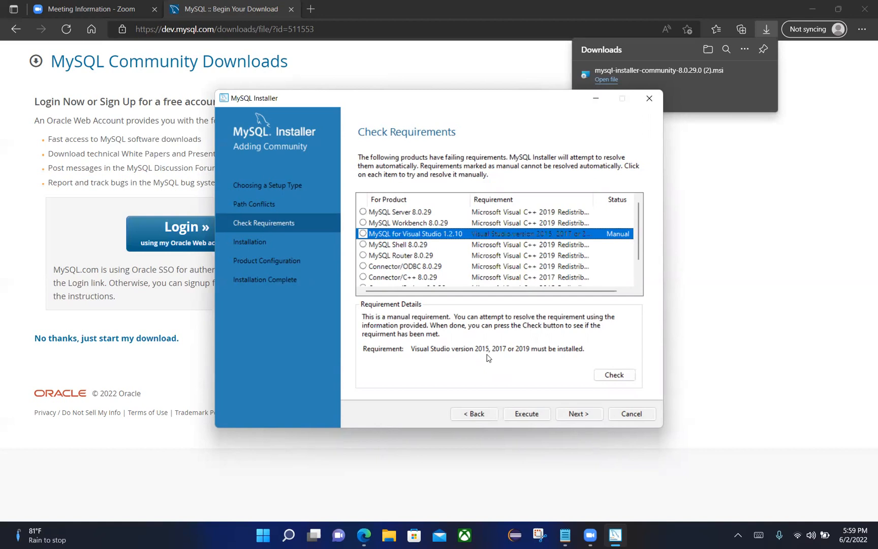
# - Resolve the automatic requirements by accepting the license terms and installing the Microsoft Visual C++ 2015-2019 Redistributable (x64)
pyautogui.click(527, 413)
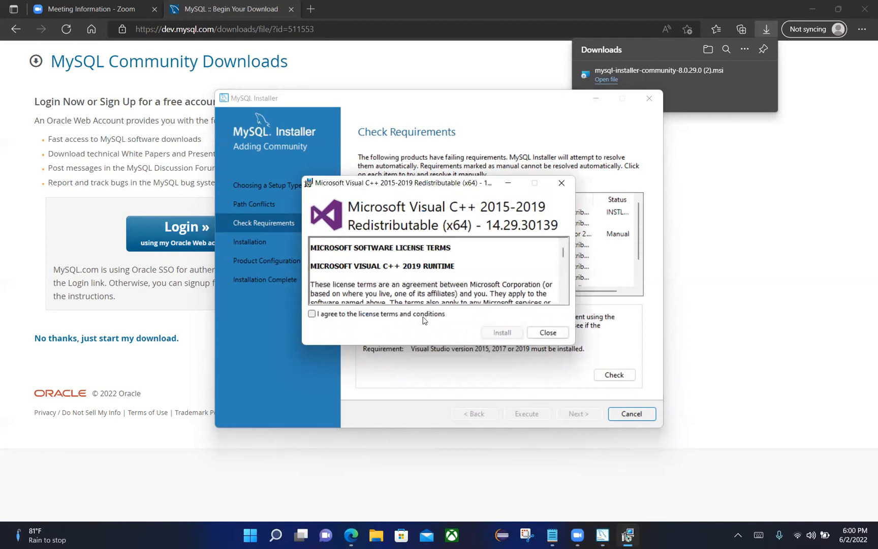
pyautogui.click(346, 314)
pyautogui.click(504, 331)
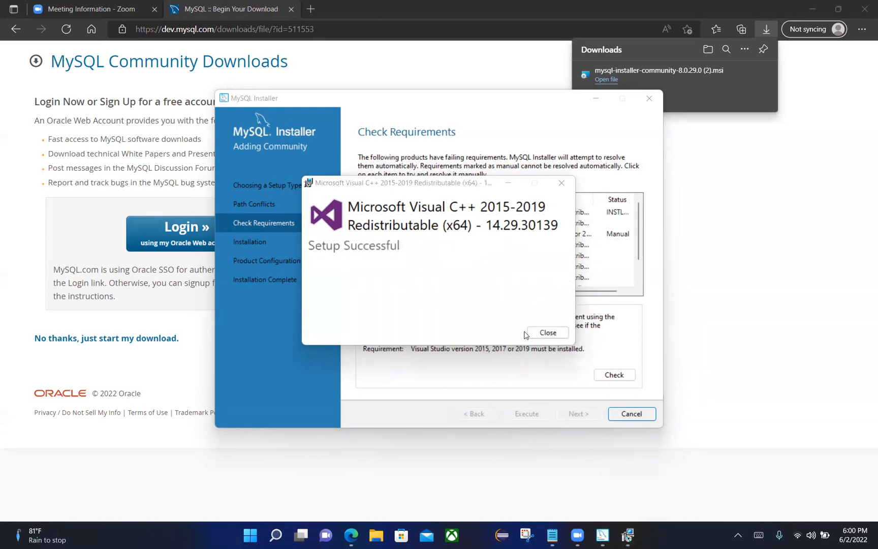
pyautogui.click(543, 333)
# - Install the listed MySQL products, skipping any with missing requirements, and proceed to the MySQL Server type and networking configuration
pyautogui.click(579, 413)
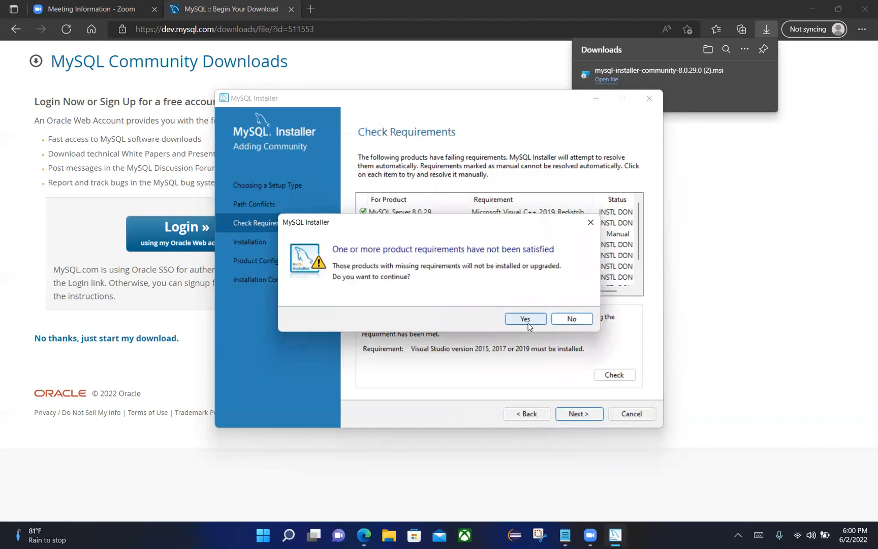
pyautogui.click(526, 319)
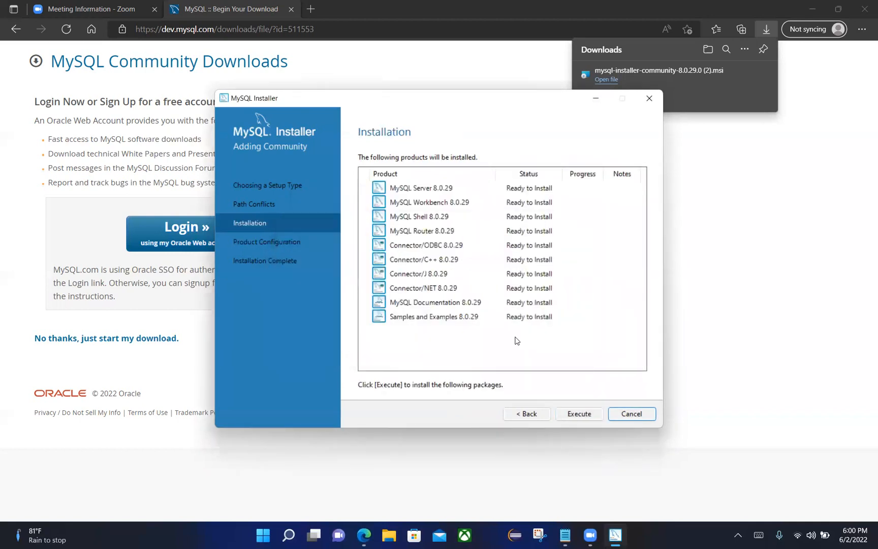
pyautogui.click(577, 413)
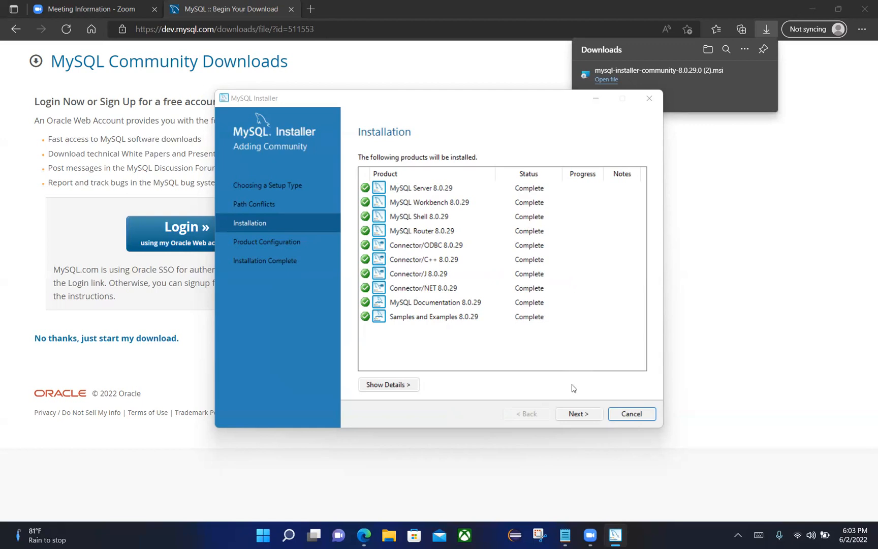
pyautogui.click(584, 414)
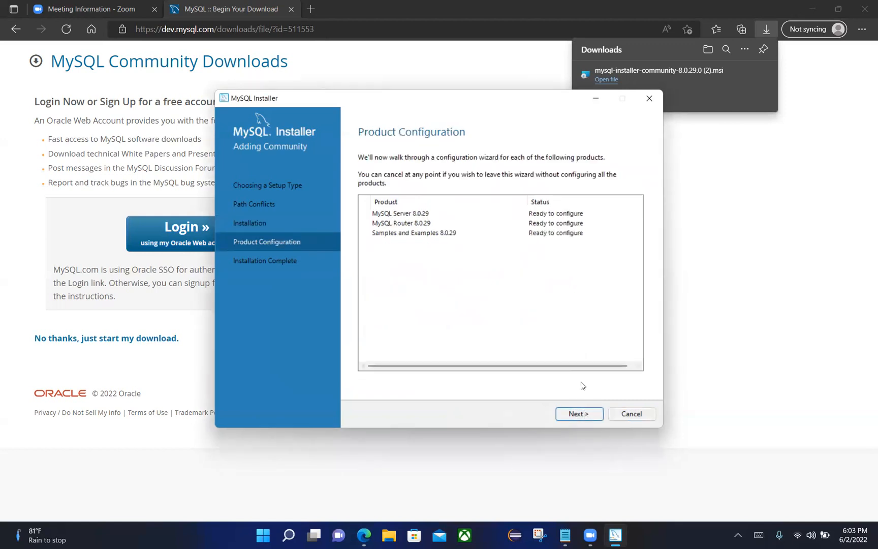
pyautogui.click(580, 414)
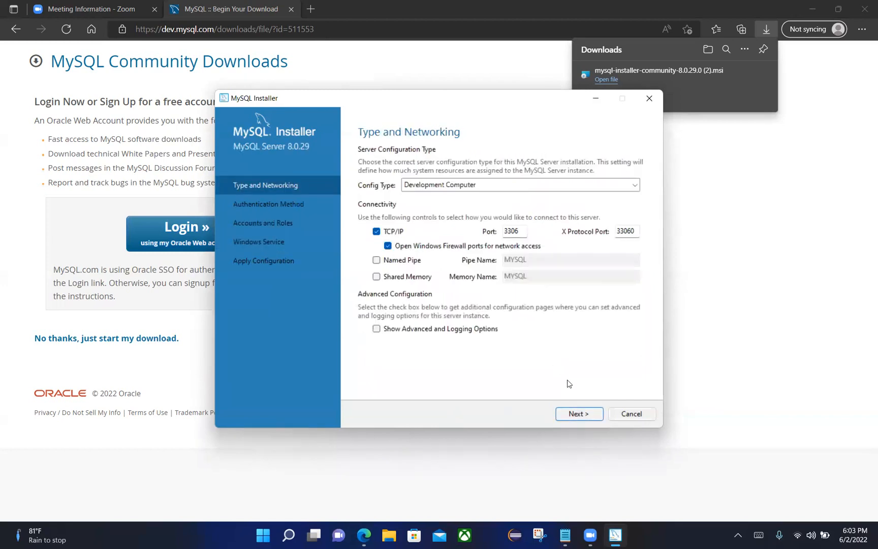
# - Accept the Development Computer type with TCP/IP port 3306, and keep strong password encryption as the authentication method
pyautogui.click(585, 414)
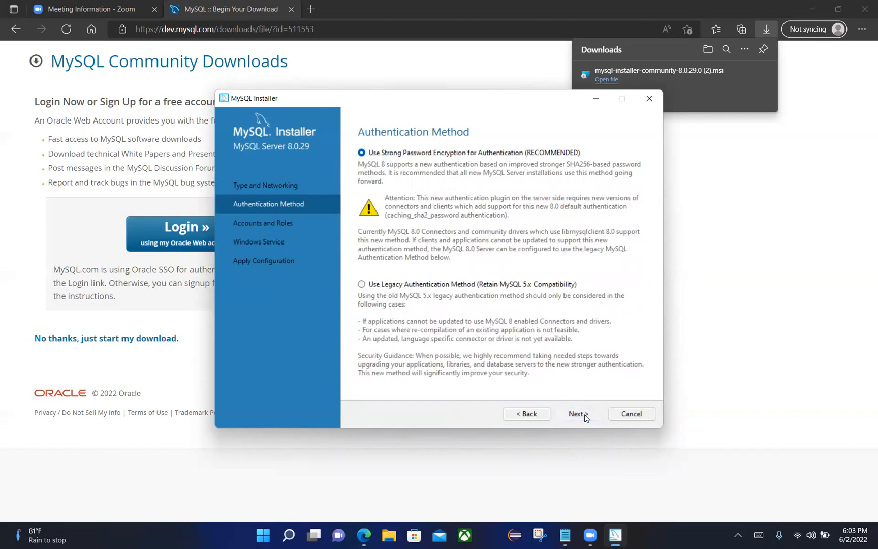
pyautogui.click(584, 415)
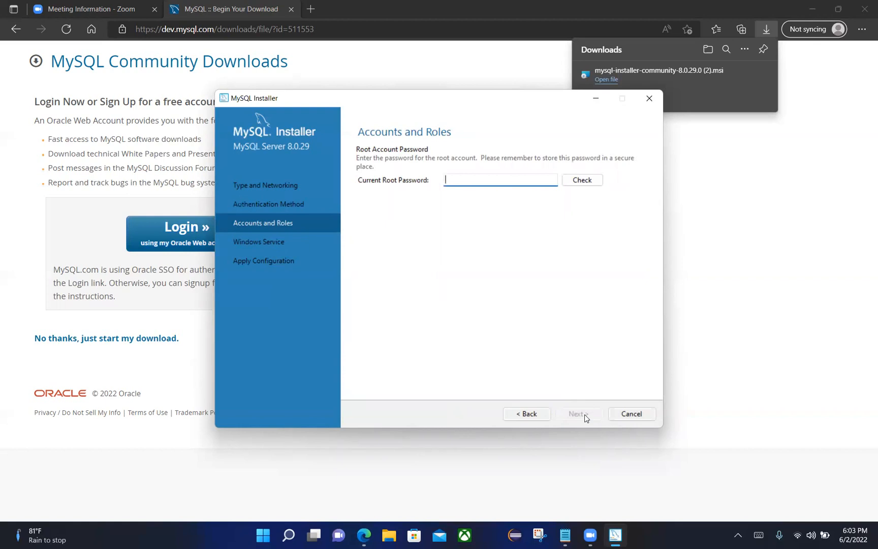
# - Try a password in the Current Root Password field, check it and clear the entry
pyautogui.write('********')
pyautogui.click(592, 181)
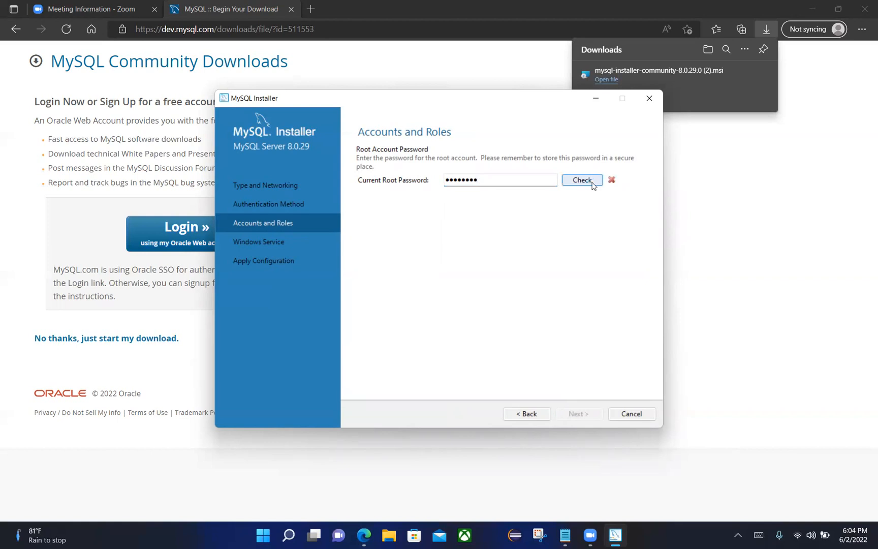
pyautogui.doubleClick(517, 179)
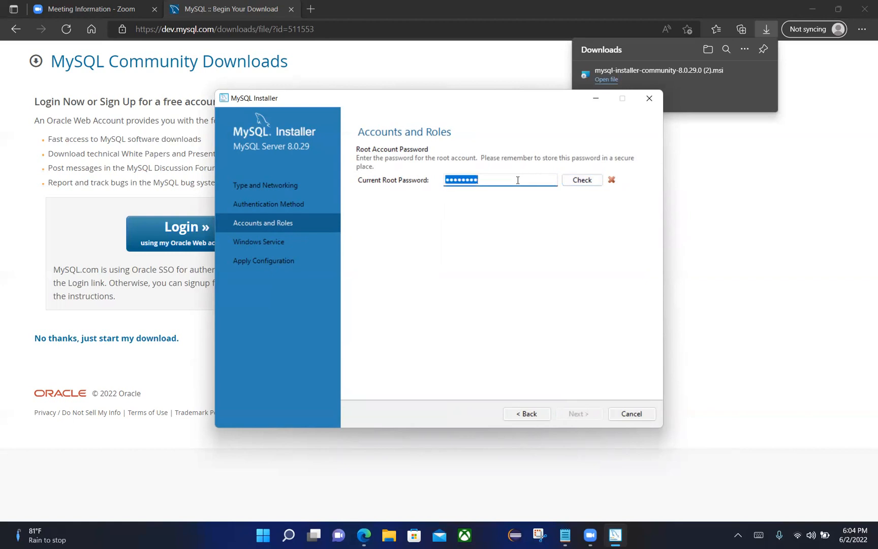
pyautogui.press('BackSpace')
pyautogui.write('•••')
pyautogui.press('BackSpace')
pyautogui.press('BackSpace')
pyautogui.press('BackSpace')
pyautogui.write('••')
pyautogui.press('BackSpace')
pyautogui.press('BackSpace')
# - Enter the current root password, check it and continue to the Windows service settings
pyautogui.write('••••••••')
pyautogui.click(585, 182)
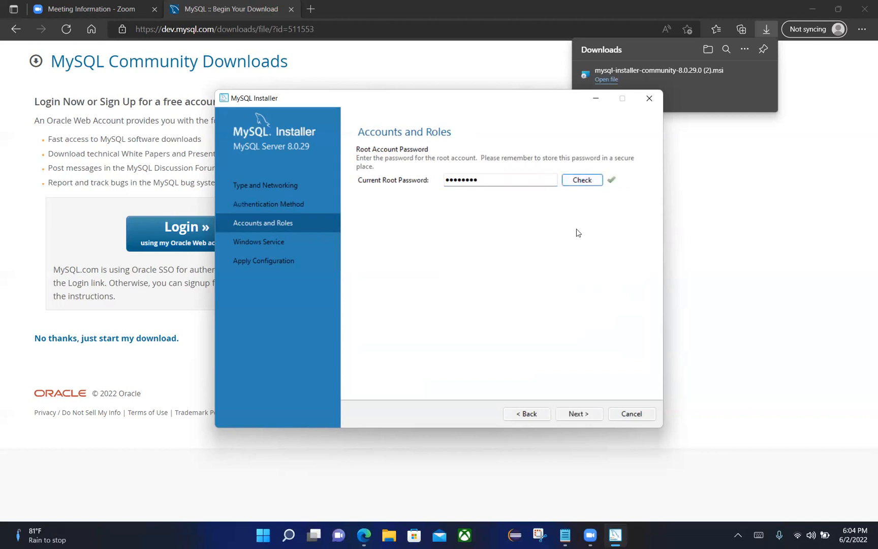
pyautogui.click(591, 415)
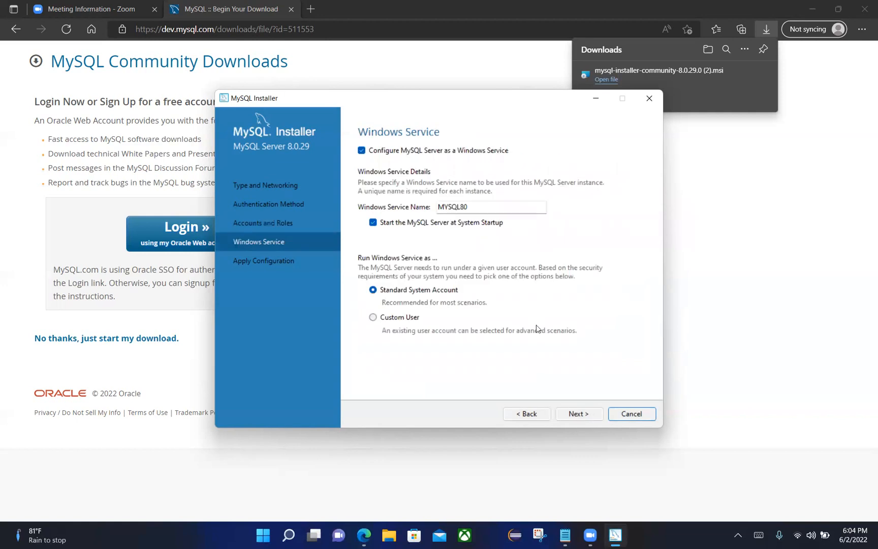
# - Keep the MYSQL80 Windows service running under the Standard System Account and apply the MySQL Server configuration
pyautogui.click(595, 417)
pyautogui.click(579, 414)
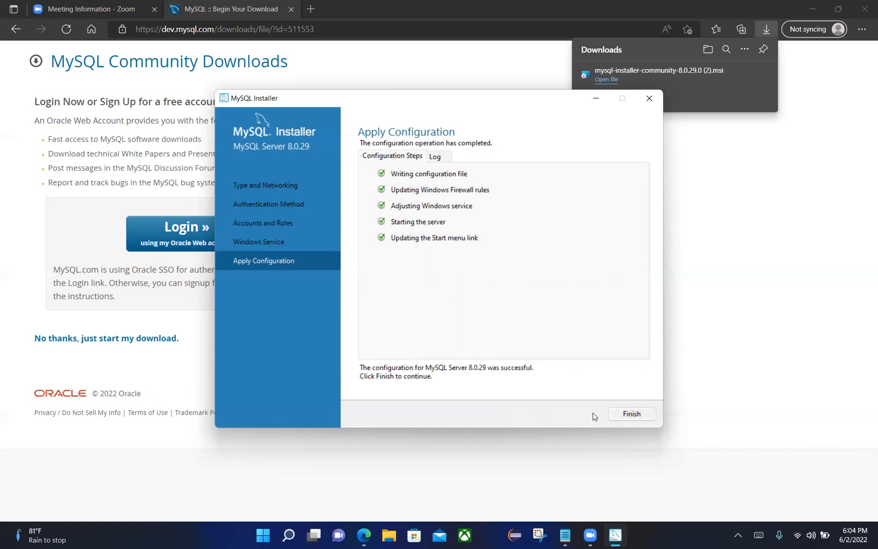
pyautogui.click(626, 415)
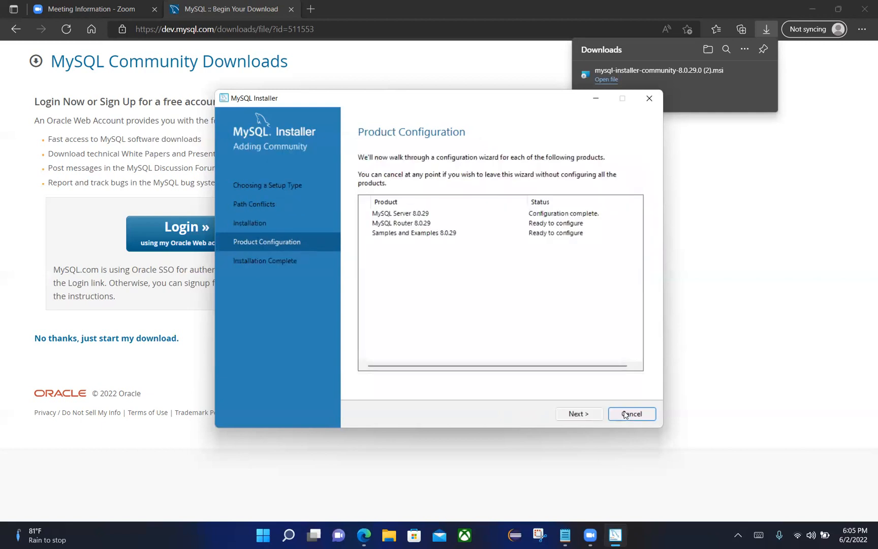
# - Finish the MySQL Router configuration without InnoDB Cluster bootstrapping and proceed to the Samples and Examples configuration
pyautogui.click(579, 414)
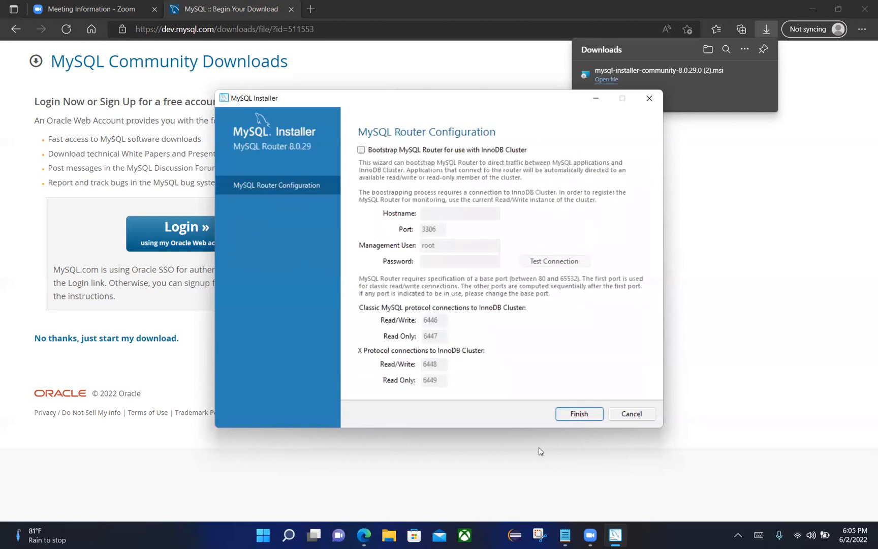
pyautogui.click(579, 414)
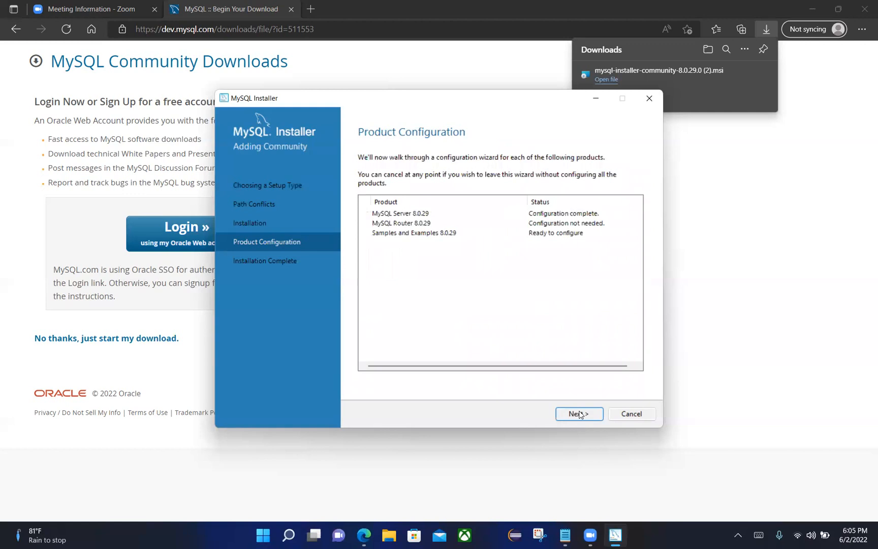
pyautogui.click(579, 414)
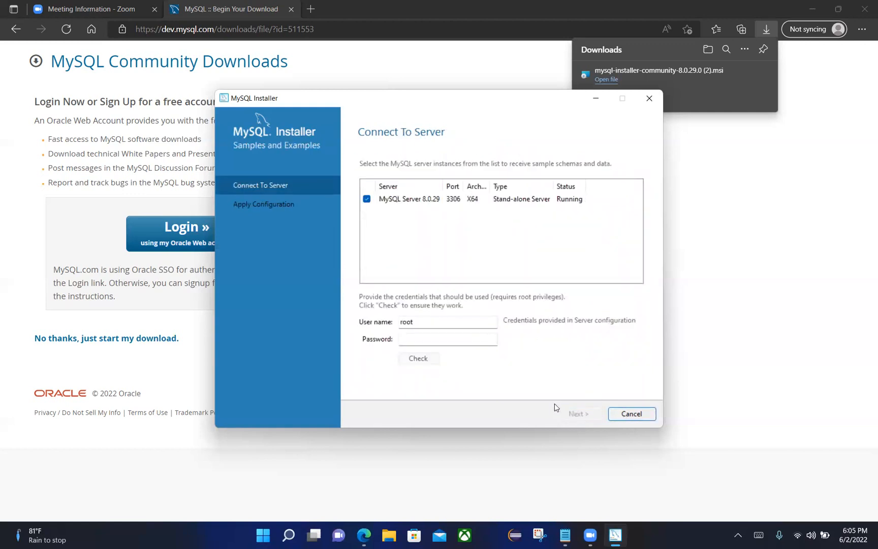
# - Enter the root account's password, check the connection to MySQL Server 8.0.29 and apply the Samples and Examples configuration
pyautogui.click(478, 341)
pyautogui.write('•••••••')
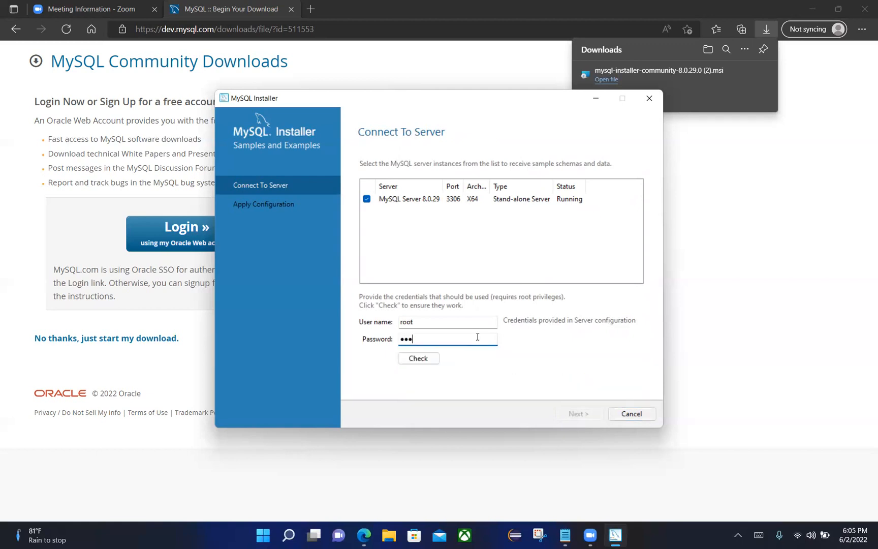
pyautogui.write('•')
pyautogui.click(420, 360)
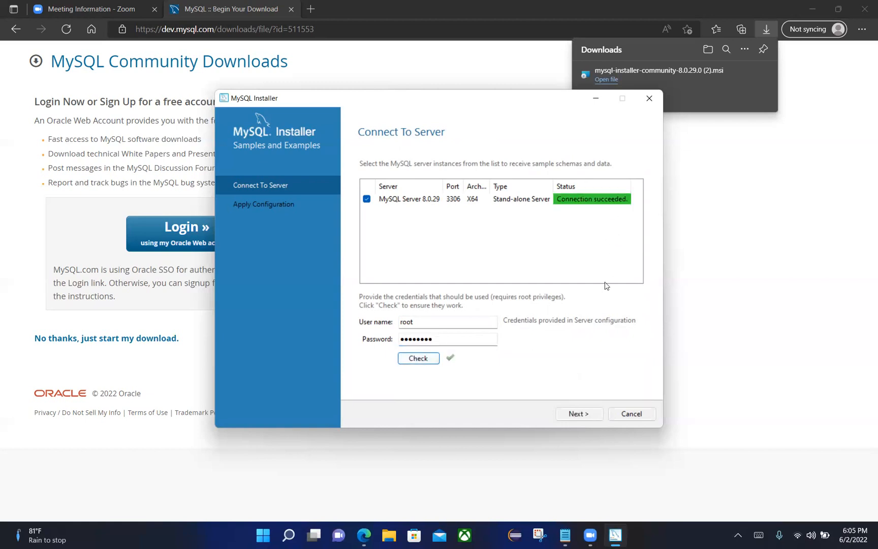
pyautogui.click(580, 414)
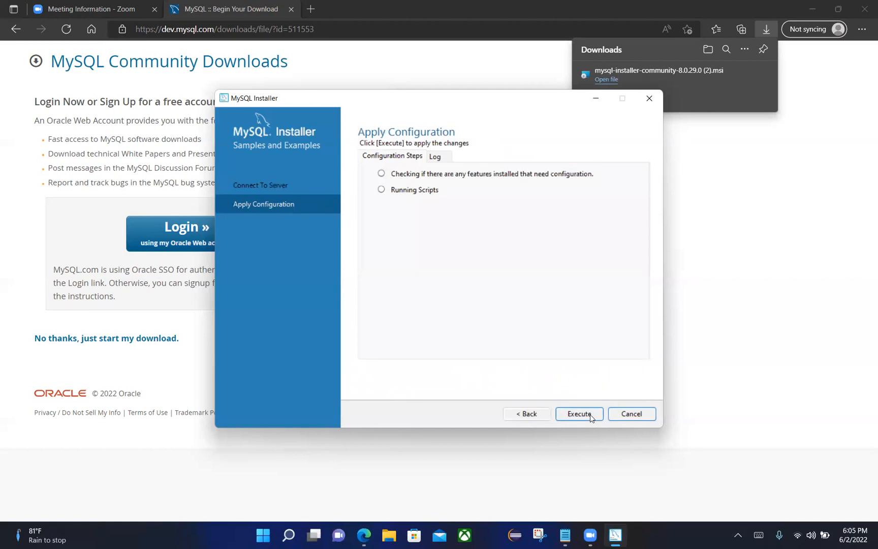
pyautogui.click(590, 415)
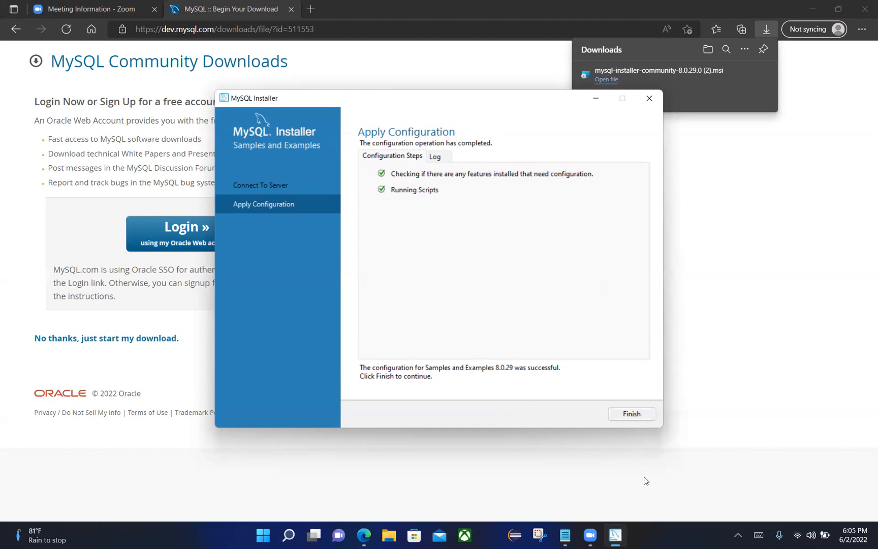
# - Finish the product configuration and complete the installation, keeping MySQL Workbench and MySQL Shell set to start after setup
pyautogui.click(636, 415)
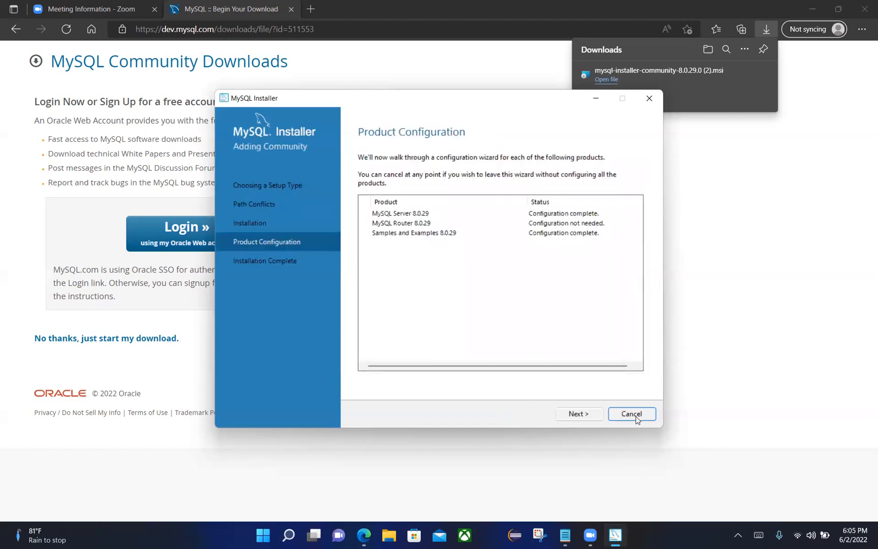
pyautogui.click(585, 417)
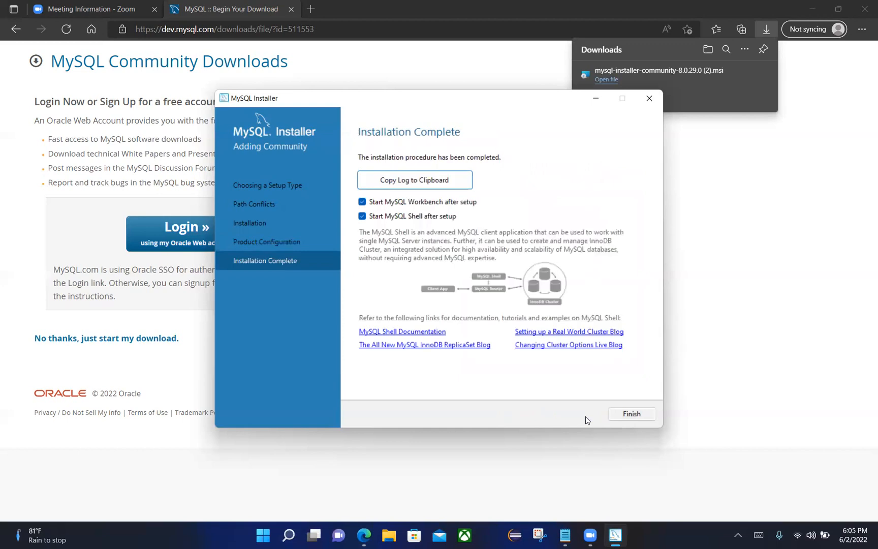
pyautogui.click(635, 417)
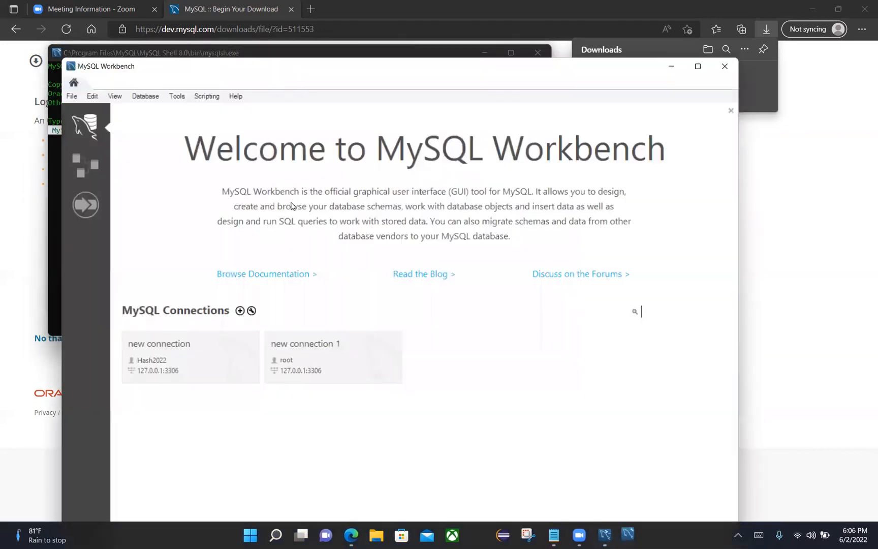
# - Close the MySQL Shell window and return to MySQL Workbench
pyautogui.click(671, 66)
pyautogui.click(538, 52)
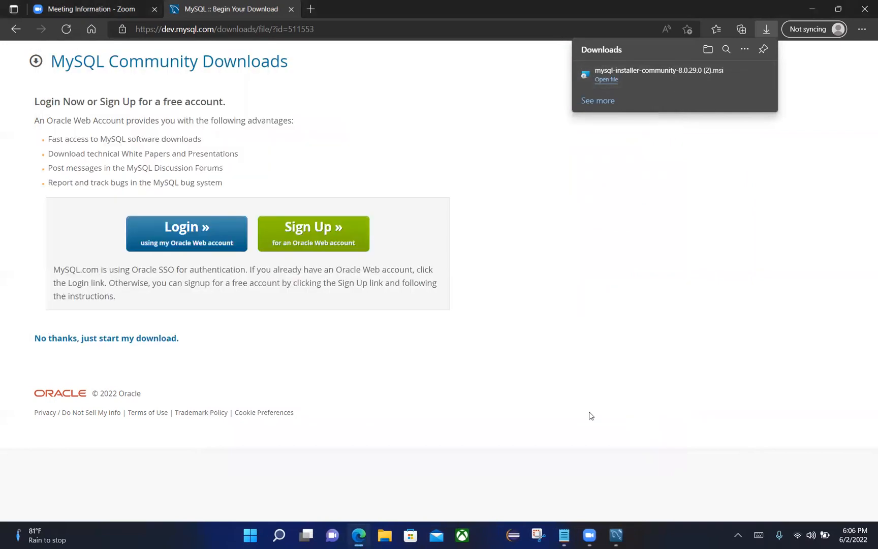
pyautogui.click(613, 536)
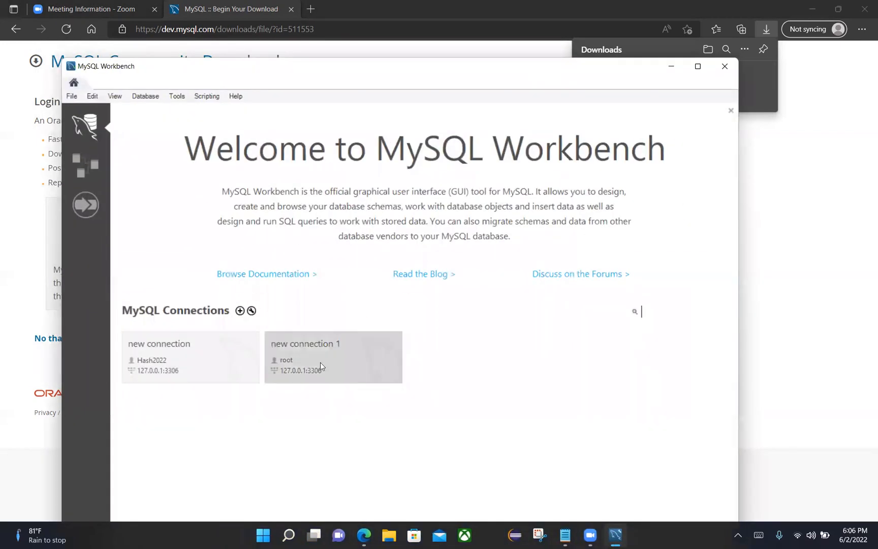
# - Open the connection "new connection 1" by entering the root user's password
pyautogui.rightClick(370, 357)
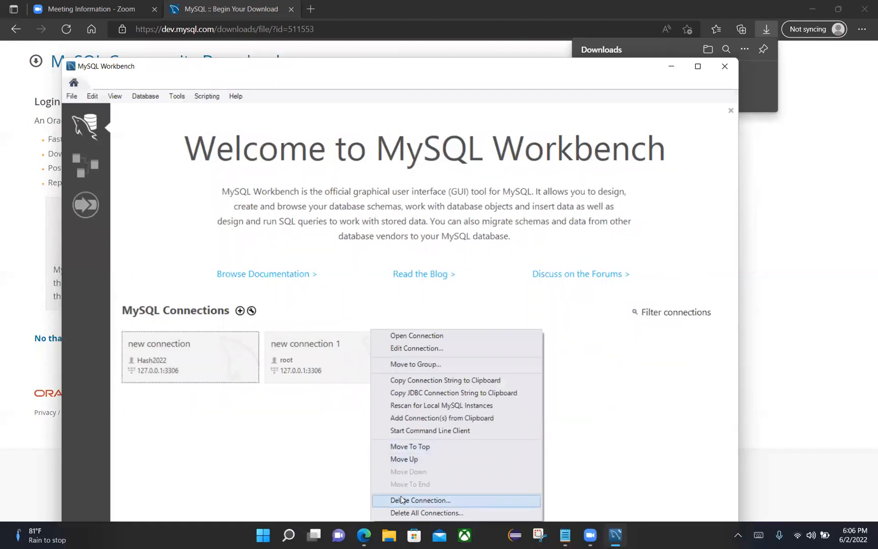
pyautogui.rightClick(323, 362)
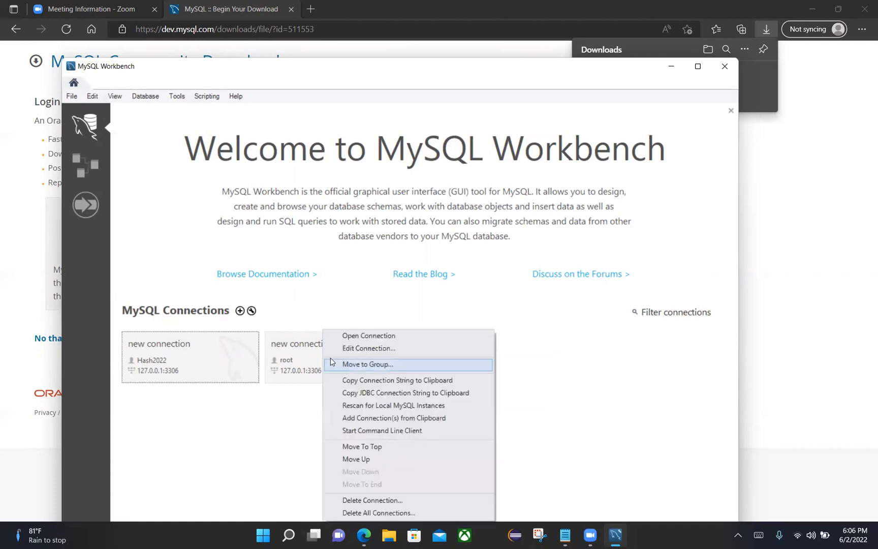
pyautogui.click(363, 337)
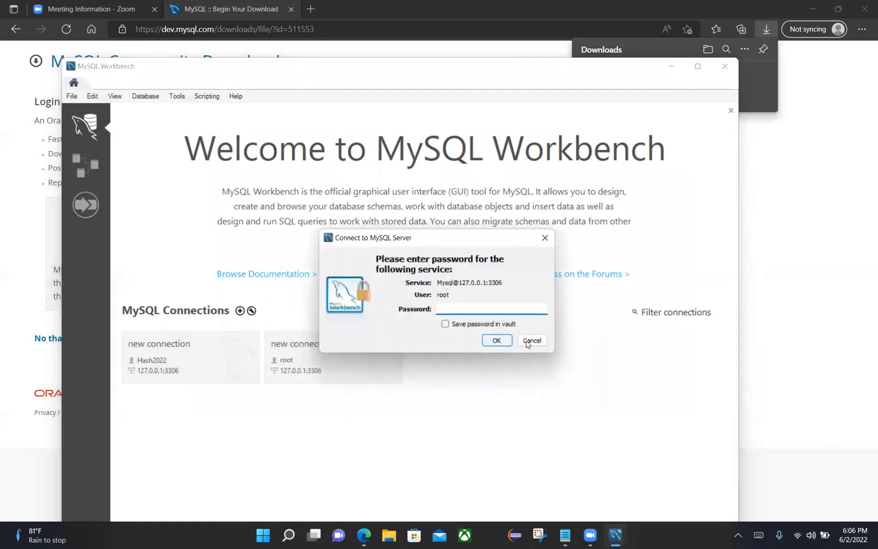
pyautogui.write('******')
pyautogui.press('BackSpace')
pyautogui.press('BackSpace')
pyautogui.press('BackSpace')
pyautogui.write('*****')
pyautogui.press('Return')
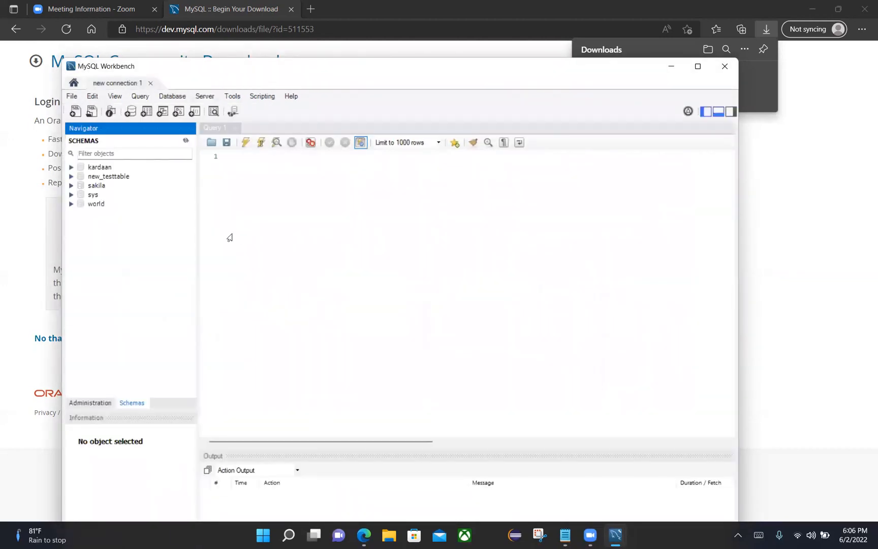